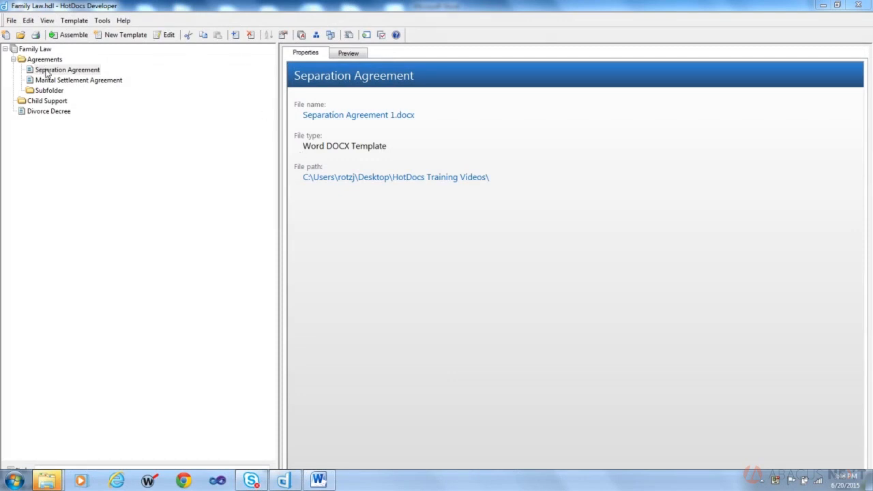
# - Open the Child Information dialog for editing from the Separation Agreement template's components
pyautogui.click(46, 72)
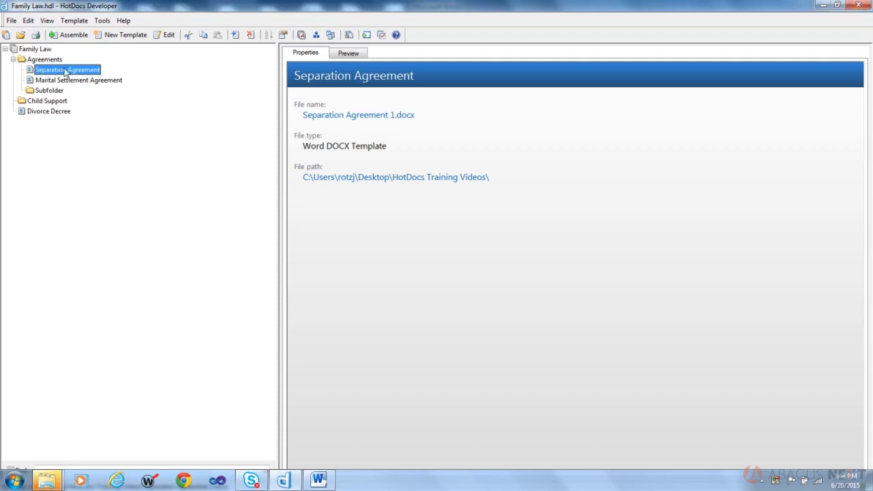
pyautogui.click(316, 35)
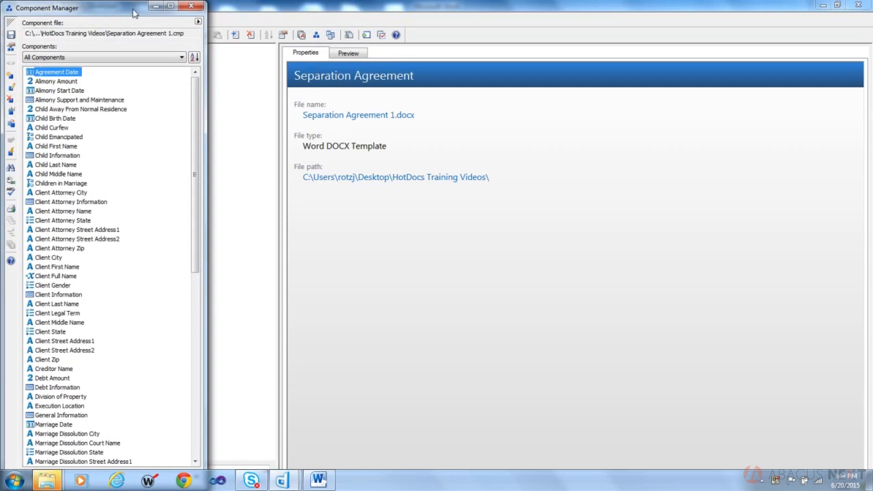
pyautogui.click(42, 157)
pyautogui.doubleClick(43, 157)
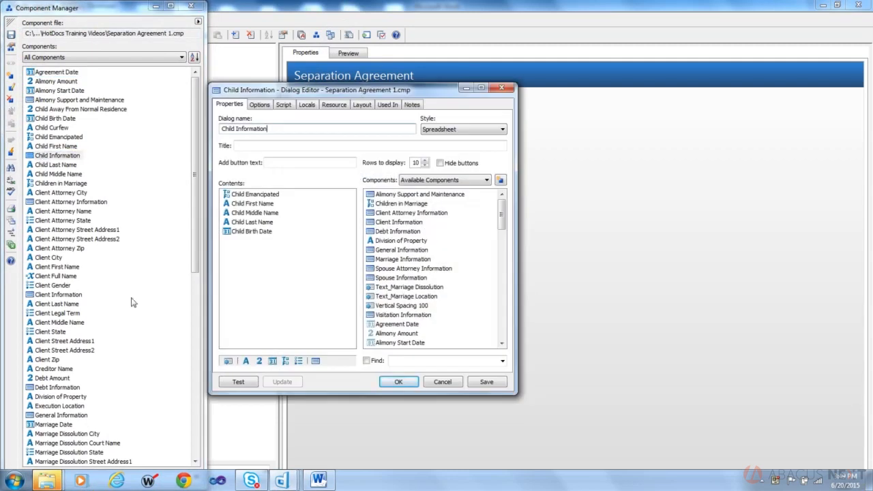
# - Test the Child Information dialog, hide its spreadsheet buttons, and run the test again
pyautogui.click(238, 382)
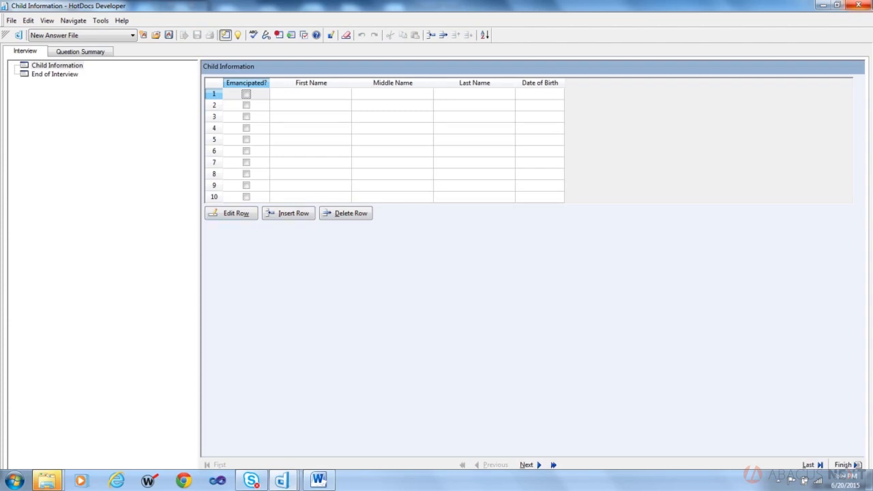
pyautogui.click(861, 4)
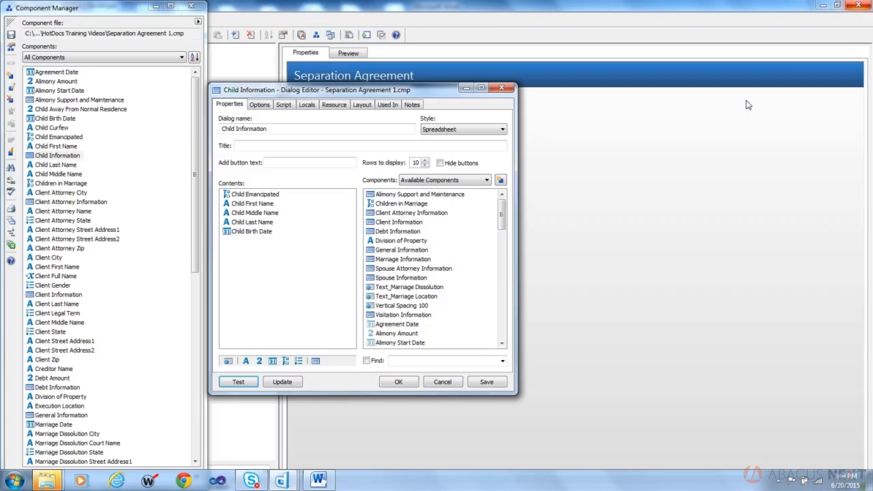
pyautogui.click(441, 167)
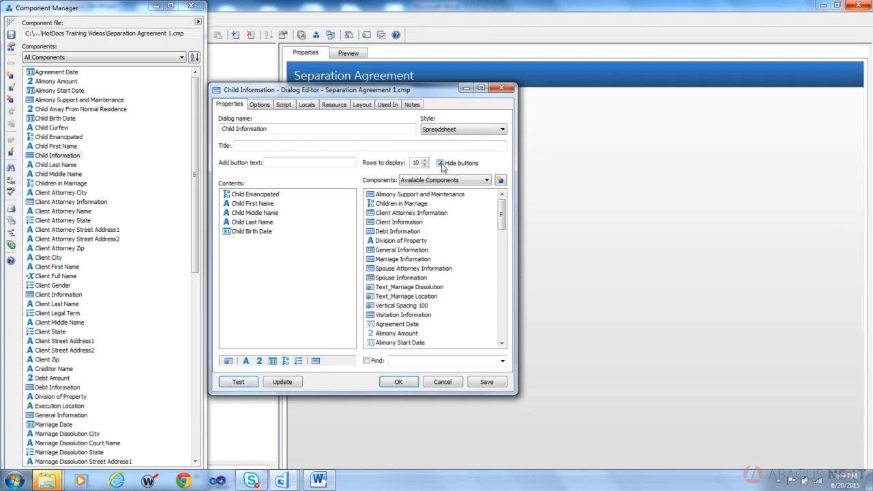
pyautogui.click(238, 382)
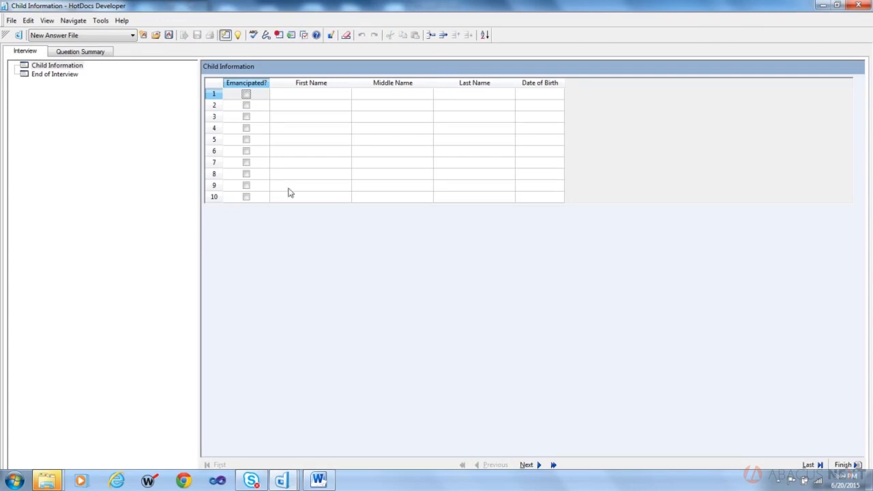
# - Fill the First Name cells of spreadsheet rows 1 to 10 with the numbers 1 through 10
pyautogui.click(285, 97)
pyautogui.write('1')
pyautogui.press('Return')
pyautogui.write('2')
pyautogui.press('Return')
pyautogui.write('3')
pyautogui.press('Return')
pyautogui.write('4')
pyautogui.press('Return')
pyautogui.write('5')
pyautogui.press('Return')
pyautogui.write('6')
pyautogui.press('Return')
pyautogui.write('7')
pyautogui.press('Return')
pyautogui.write('8')
pyautogui.press('Return')
pyautogui.write('9')
pyautogui.press('Return')
pyautogui.write('10')
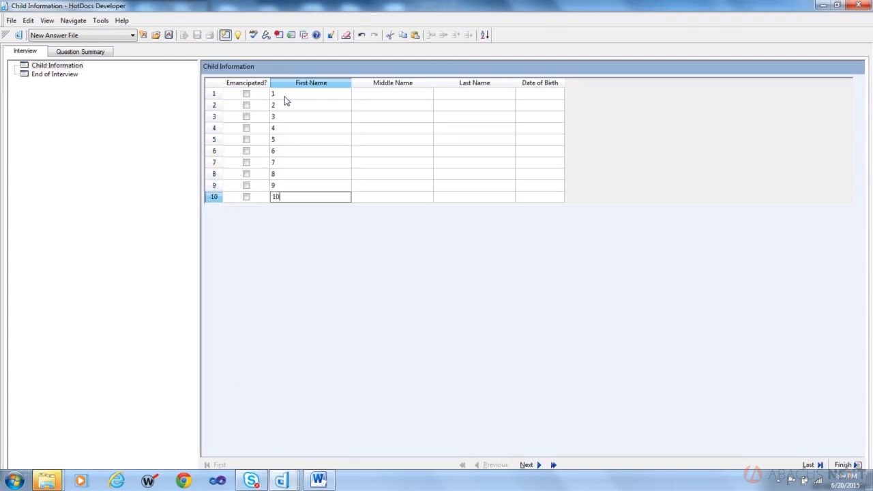
pyautogui.press('Return')
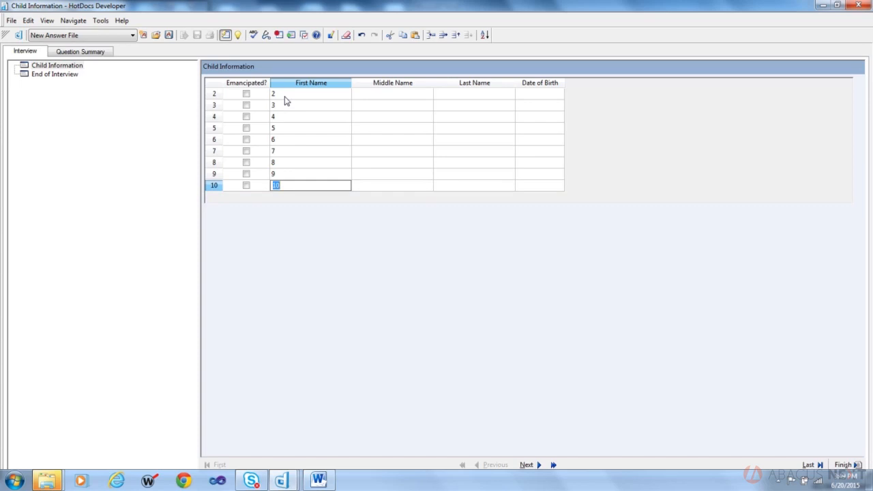
# - Add an eleventh row with 11 as the first name, and close the test without saving the answers
pyautogui.press('Tab')
pyautogui.press('Tab')
pyautogui.press('Tab')
pyautogui.press('Tab')
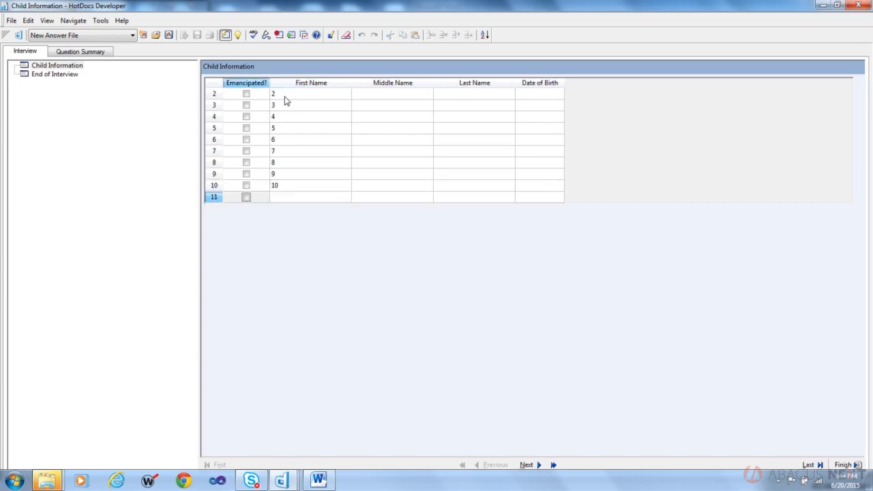
pyautogui.press('Tab')
pyautogui.write('11')
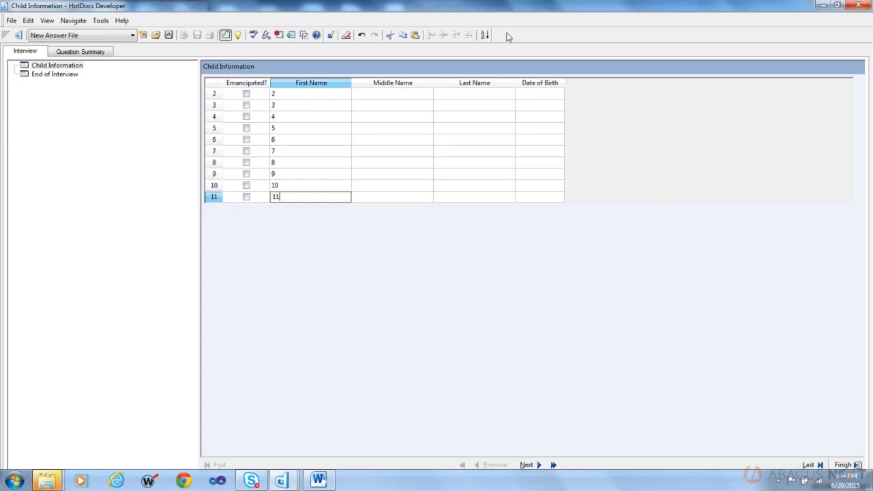
pyautogui.click(363, 189)
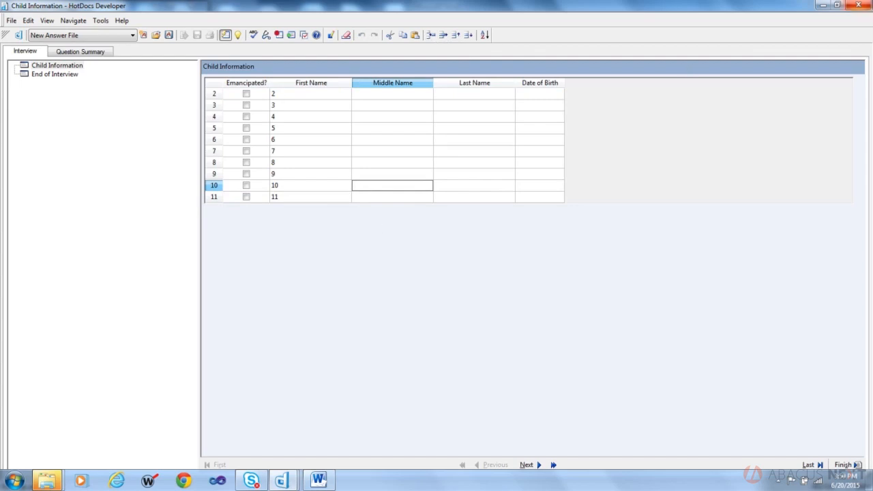
pyautogui.click(857, 5)
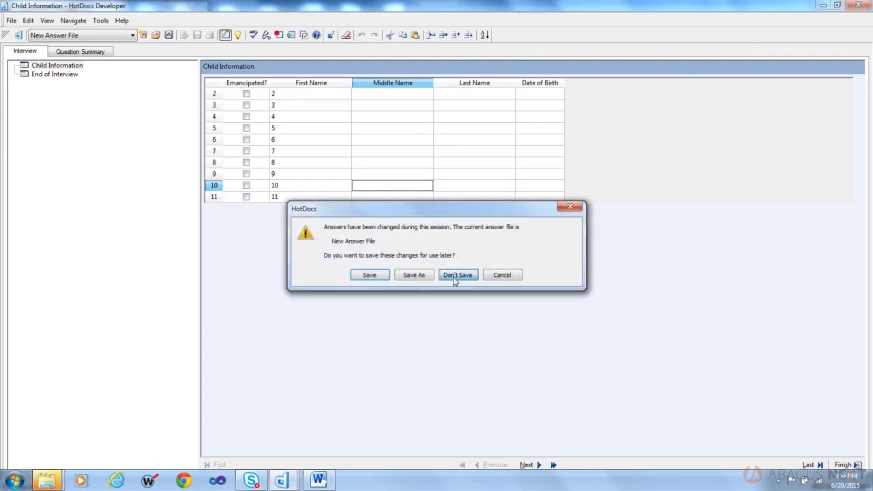
pyautogui.click(456, 276)
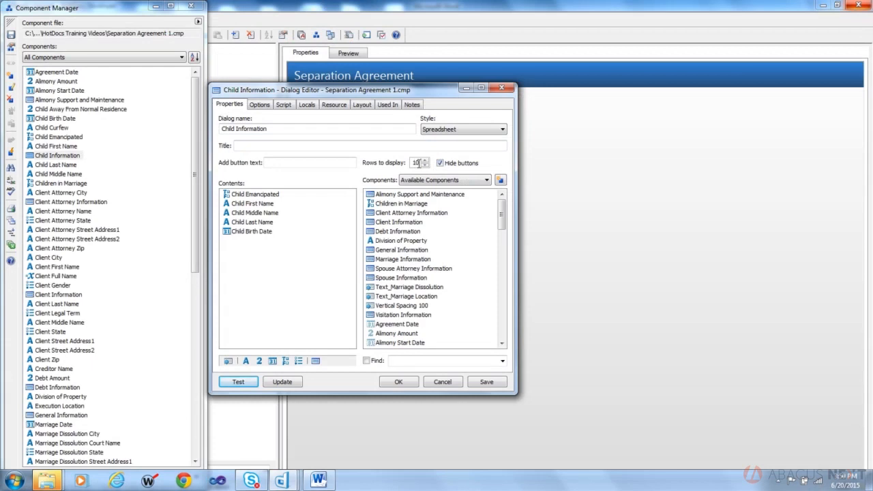
# - Set the dialog's rows to display to 5 and test it
pyautogui.doubleClick(417, 163)
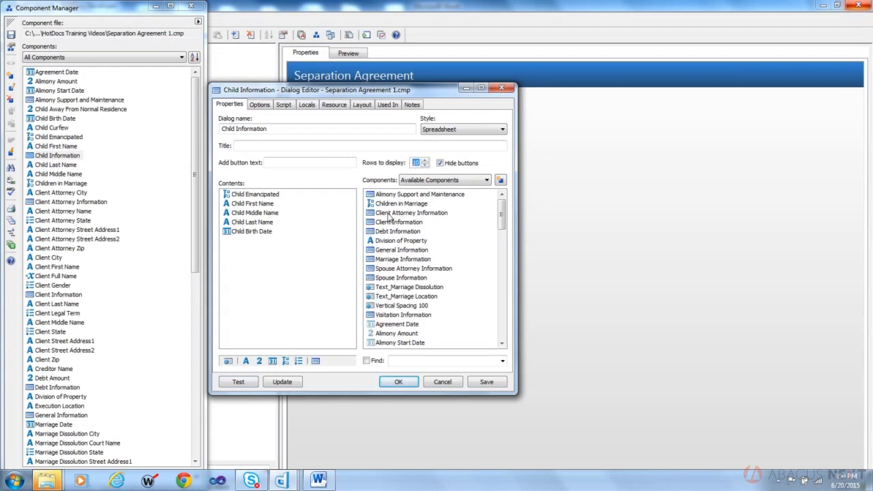
pyautogui.write('5')
pyautogui.click(238, 381)
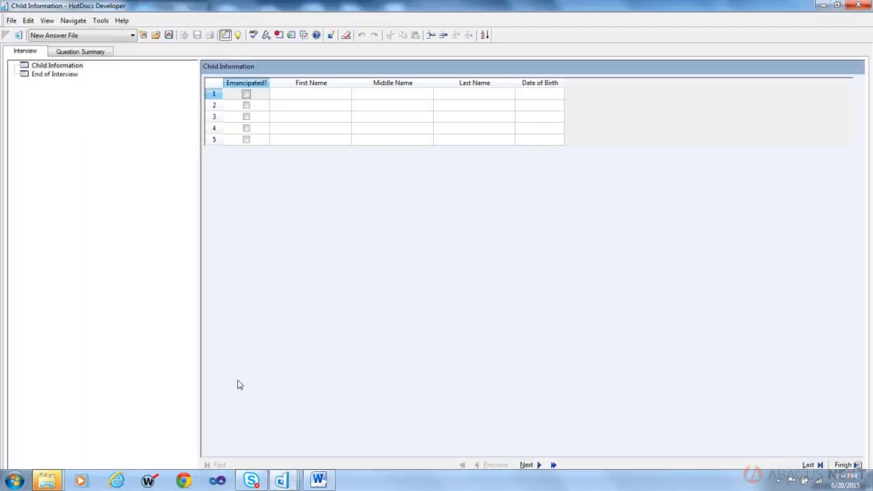
# - Fill the First Name cells of rows 1 to 5 with the numbers 1 through 5
pyautogui.click(281, 98)
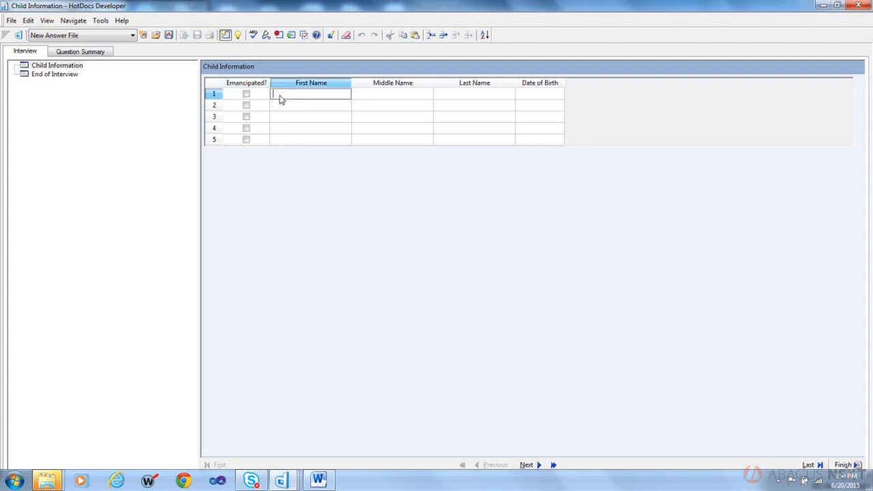
pyautogui.write('1')
pyautogui.press('Down')
pyautogui.write('2')
pyautogui.press('Down')
pyautogui.write('3')
pyautogui.press('Down')
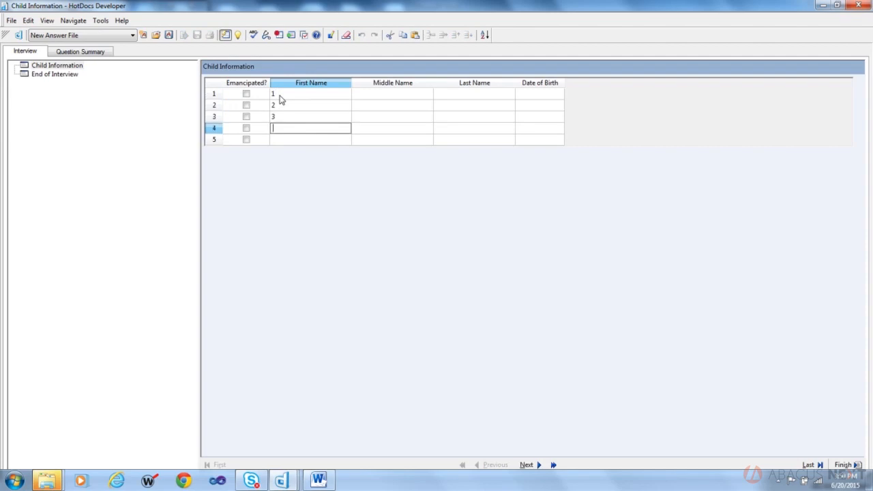
pyautogui.write('4')
pyautogui.press('Down')
pyautogui.write('5')
# - Add two more rows with first names 6 and 7, and close the test without saving the answers
pyautogui.press('Tab')
pyautogui.press('Tab')
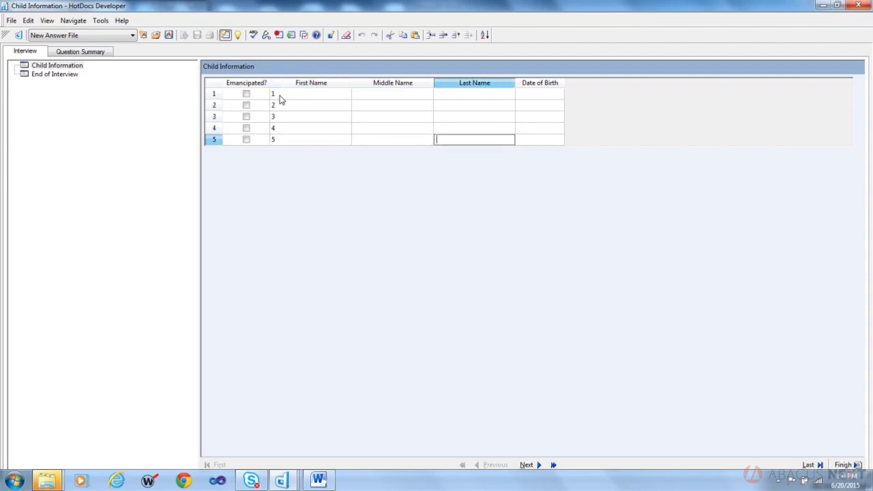
pyautogui.press('Tab')
pyautogui.press('Tab')
pyautogui.press('Tab')
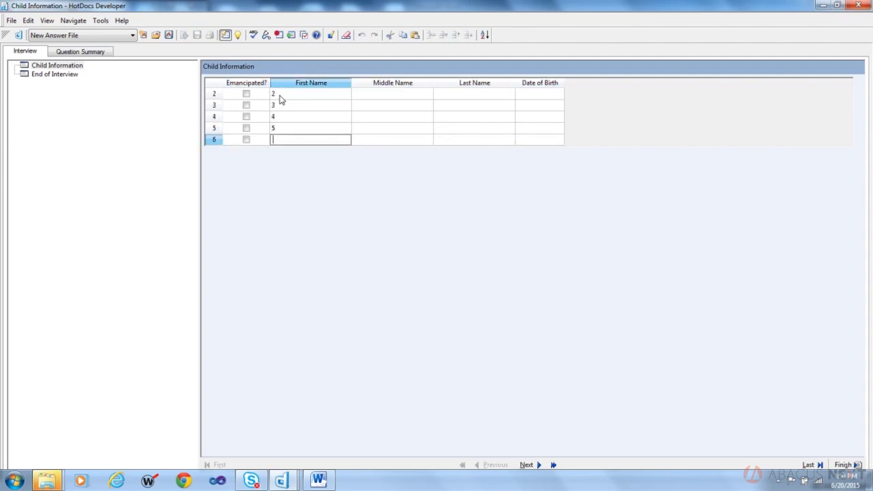
pyautogui.write('6')
pyautogui.press('Tab')
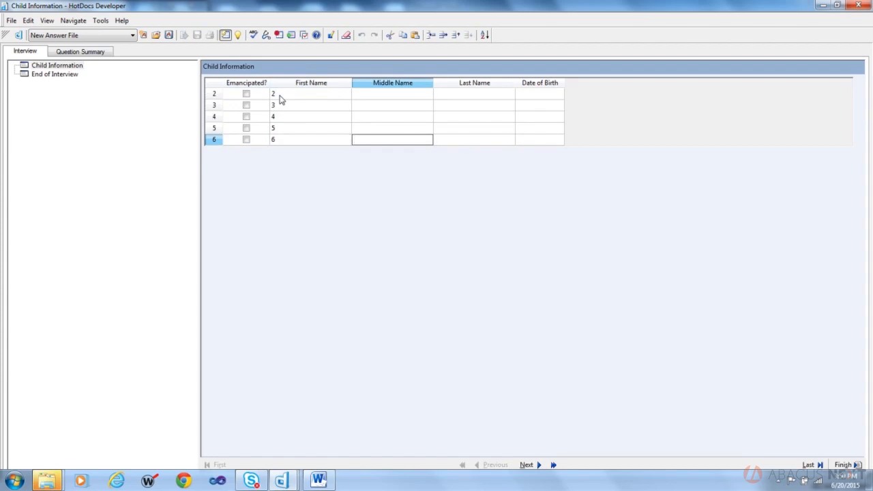
pyautogui.press('Tab')
pyautogui.press('Tab')
pyautogui.press('Tab')
pyautogui.press('Tab')
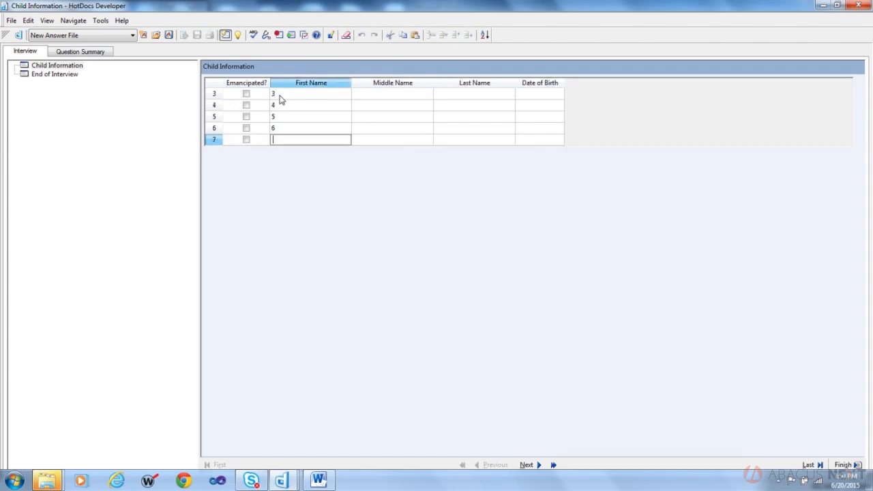
pyautogui.write('7')
pyautogui.press('Tab')
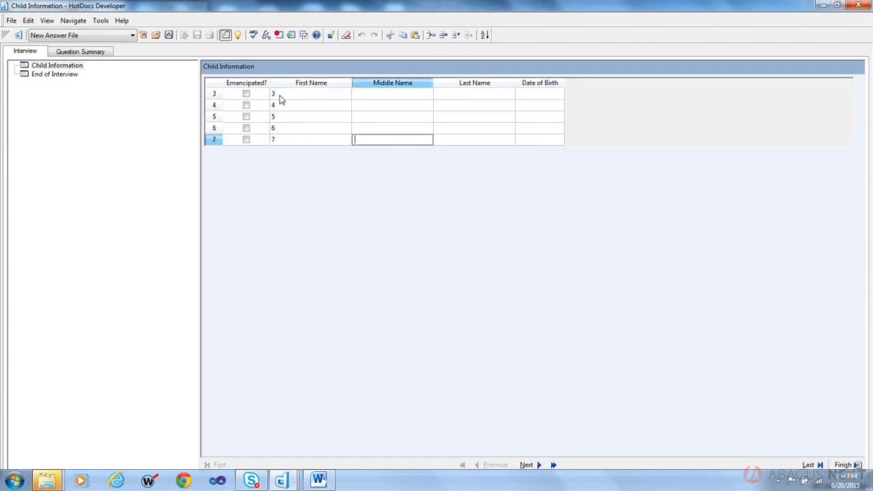
pyautogui.click(858, 4)
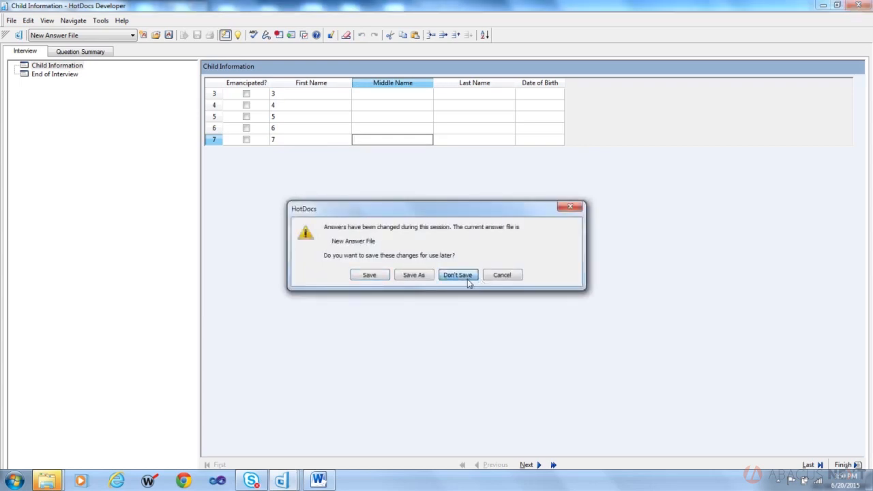
pyautogui.click(467, 279)
pyautogui.click(261, 144)
pyautogui.click(274, 163)
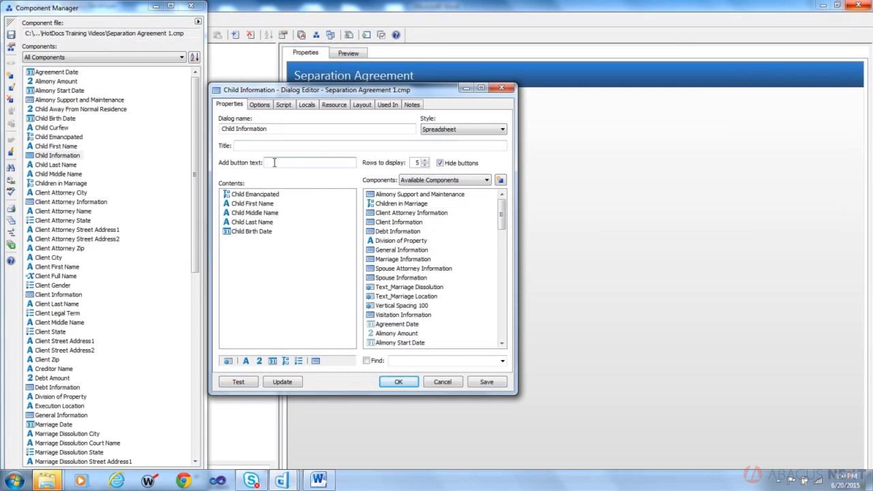
pyautogui.click(258, 145)
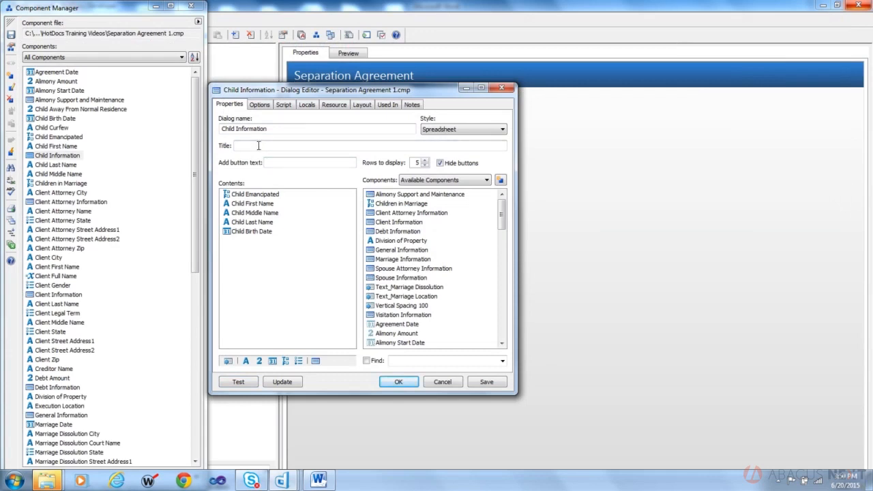
# - Test the dialog again and open the Child Information dialog for editing from within the interview
pyautogui.click(238, 384)
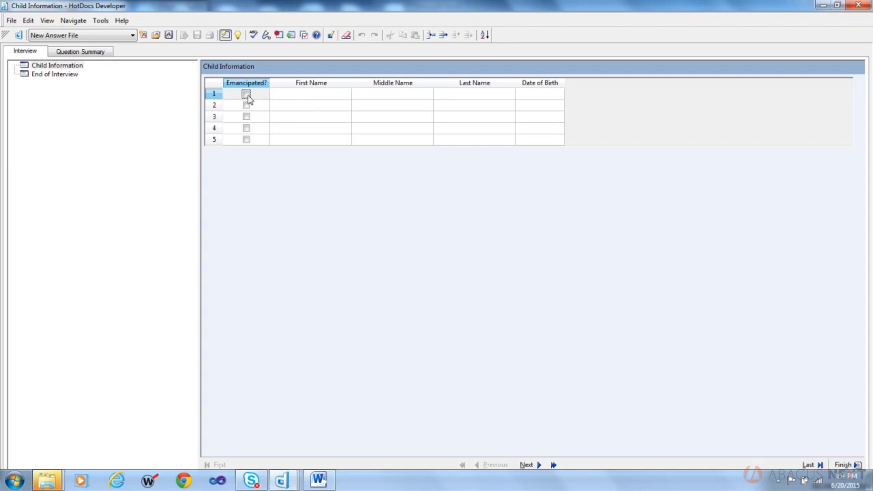
pyautogui.rightClick(57, 67)
pyautogui.click(96, 75)
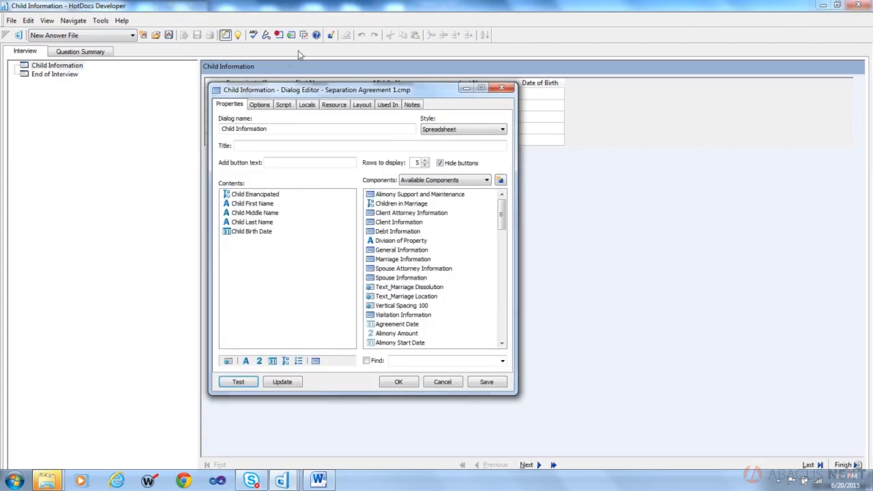
# - Begin the dialog's script with the line HIDE Child Emancipated
pyautogui.click(284, 105)
pyautogui.click(278, 145)
pyautogui.write('HIDE')
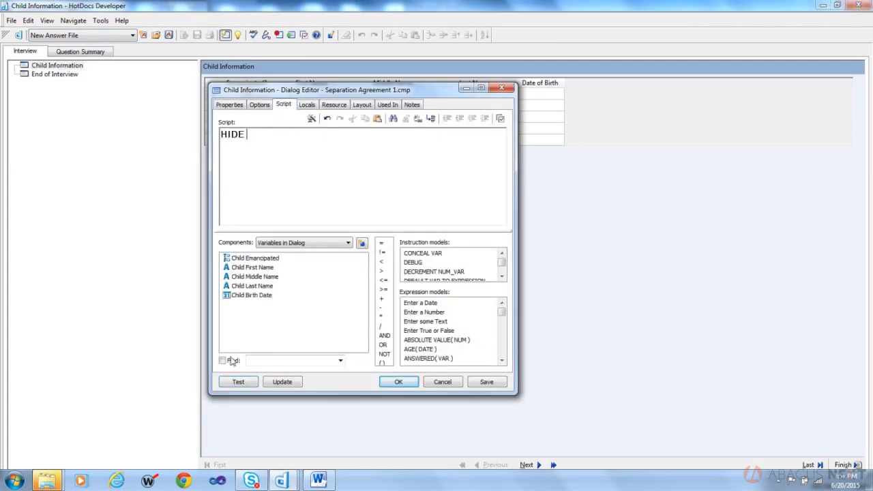
pyautogui.moveTo(253, 300); pyautogui.dragTo(150, 141)
pyautogui.press('Delete')
pyautogui.write('HDIE')
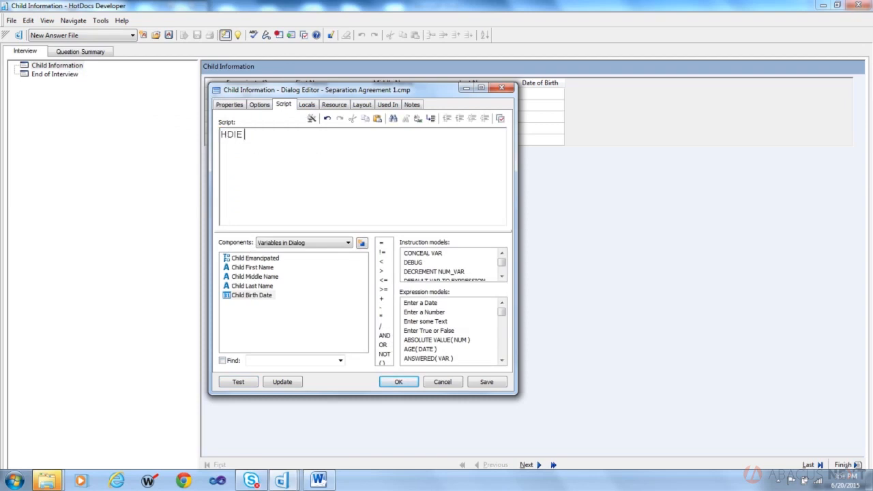
pyautogui.press('BackSpace')
pyautogui.press('BackSpace')
pyautogui.press('BackSpace')
pyautogui.write('ODE')
pyautogui.press('BackSpace')
pyautogui.press('BackSpace')
pyautogui.press('BackSpace')
pyautogui.write('IDE')
pyautogui.moveTo(251, 258); pyautogui.dragTo(267, 136)
pyautogui.press('Return')
pyautogui.press('Return')
pyautogui.press('BackSpace')
pyautogui.press('BackSpace')
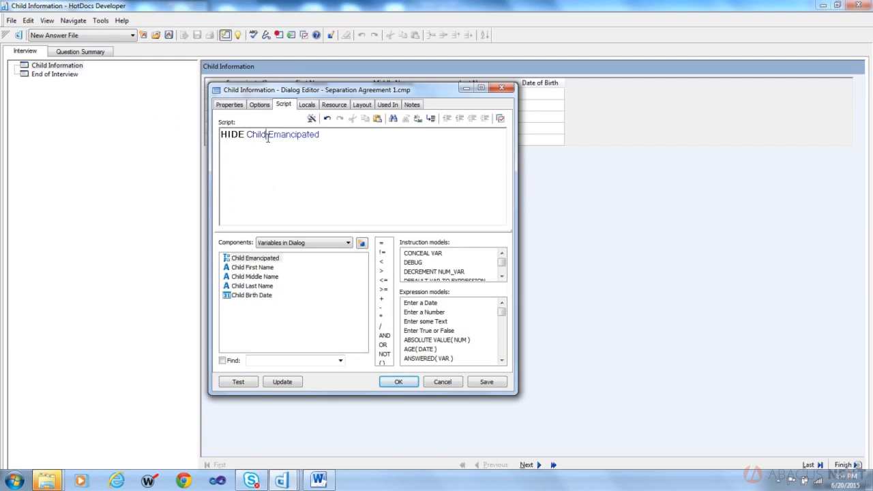
# - Below a blank line, add the condition IF ANSWERED( Child Birth Date) to the script
pyautogui.click(346, 133)
pyautogui.press('Return')
pyautogui.press('Return')
pyautogui.write('IF ANSWERED(')
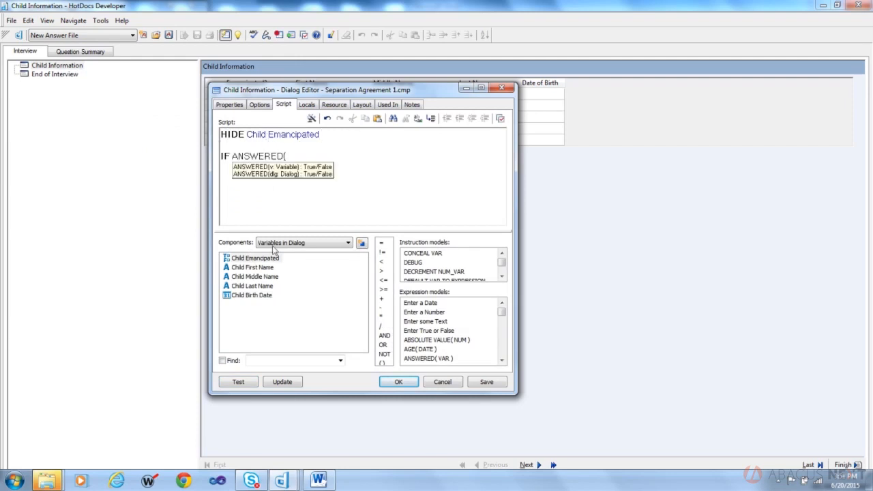
pyautogui.moveTo(257, 298); pyautogui.dragTo(304, 158)
pyautogui.write(') ')
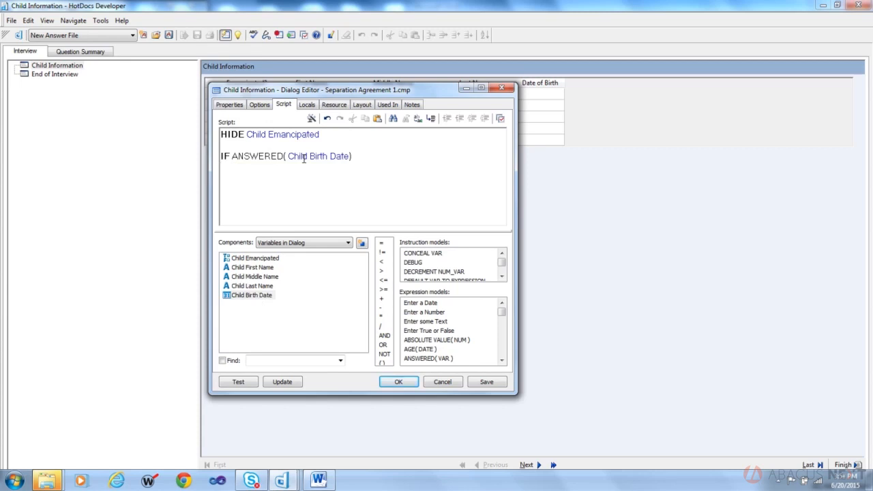
# - Complete the condition with SHOW Child Emancipated and END IF, and test the dialog
pyautogui.write('SHOW')
pyautogui.moveTo(273, 170); pyautogui.dragTo(273, 171)
pyautogui.press('Return')
pyautogui.write('END IF')
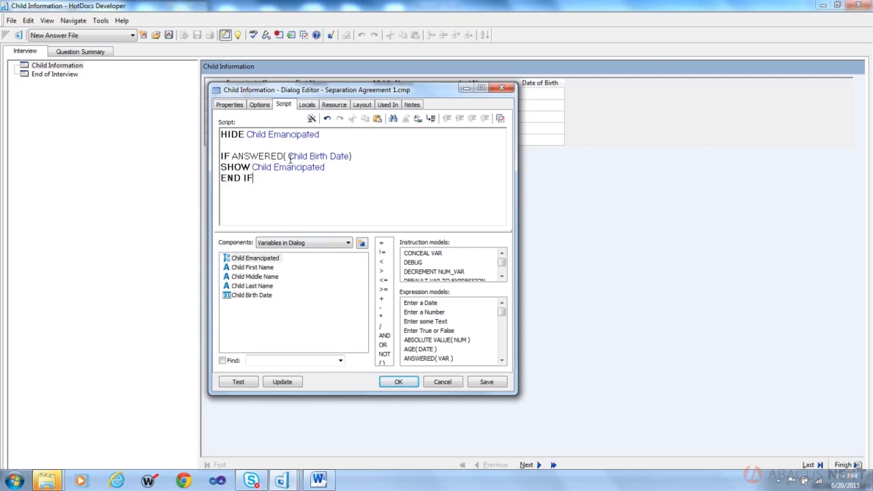
pyautogui.click(246, 381)
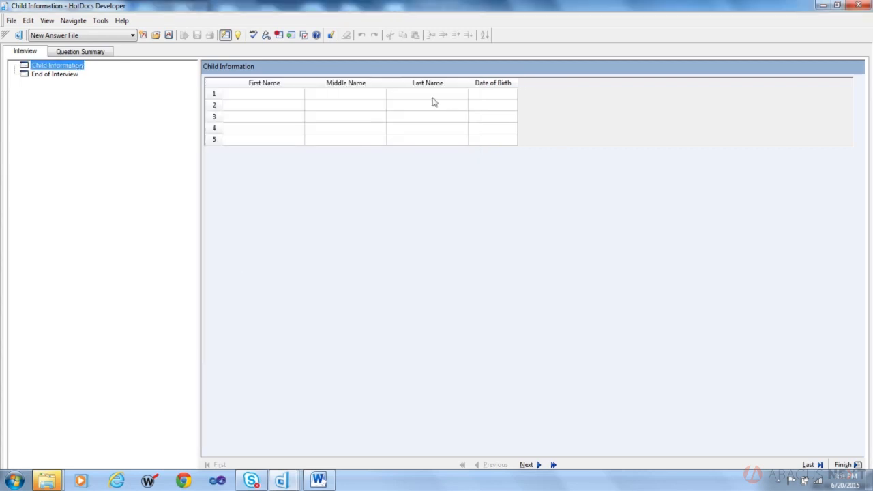
# - Enter today's date as the first child's date of birth and mark that child as emancipated in the test interview
pyautogui.click(488, 94)
pyautogui.write('t')
pyautogui.press('Tab')
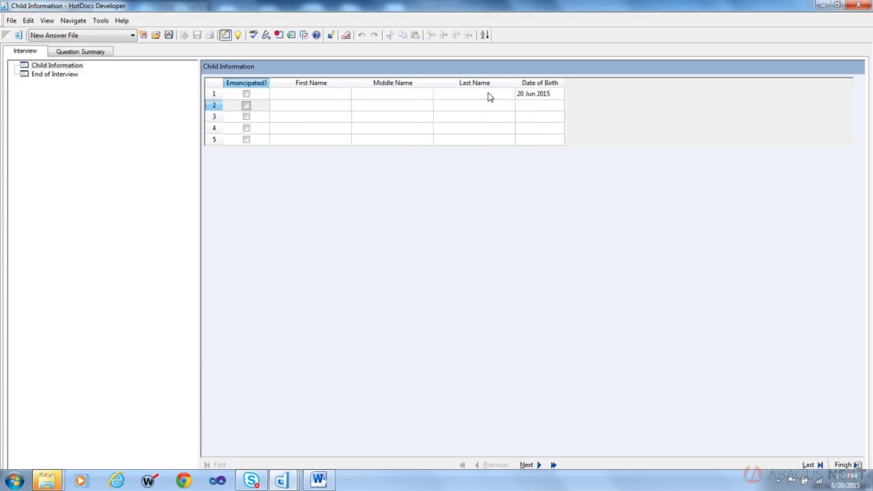
pyautogui.click(247, 95)
pyautogui.press('Tab')
pyautogui.press('Tab')
pyautogui.press('Tab')
pyautogui.press('Tab')
pyautogui.press('Tab')
# - Mark the child in row 2 as emancipated and close the test interview without saving the answers
pyautogui.click(245, 110)
pyautogui.press('Tab')
pyautogui.click(528, 115)
pyautogui.click(528, 108)
pyautogui.click(279, 111)
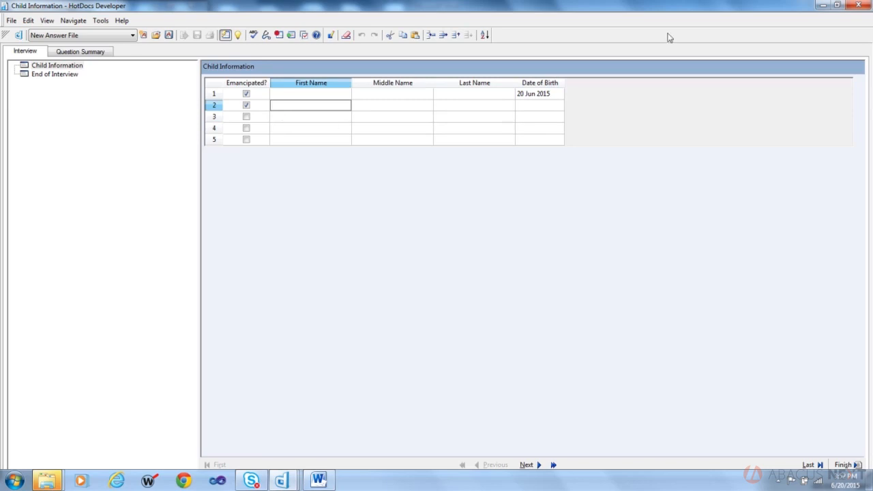
pyautogui.click(855, 5)
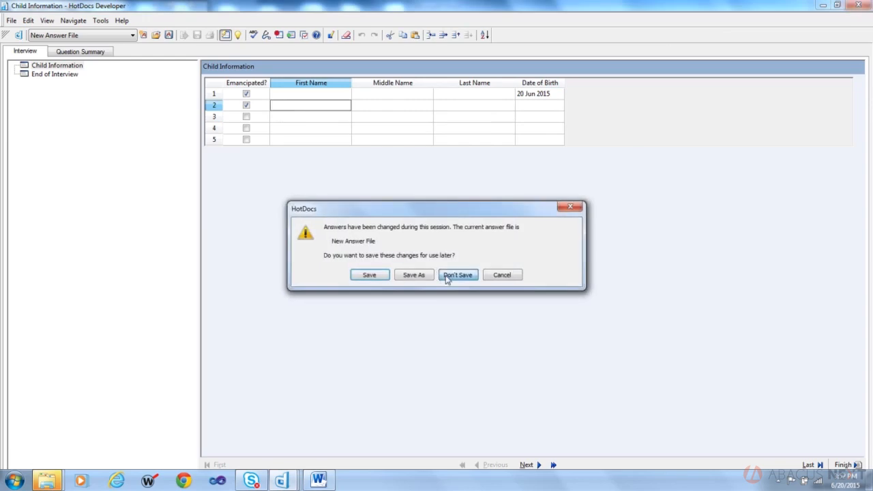
pyautogui.click(450, 274)
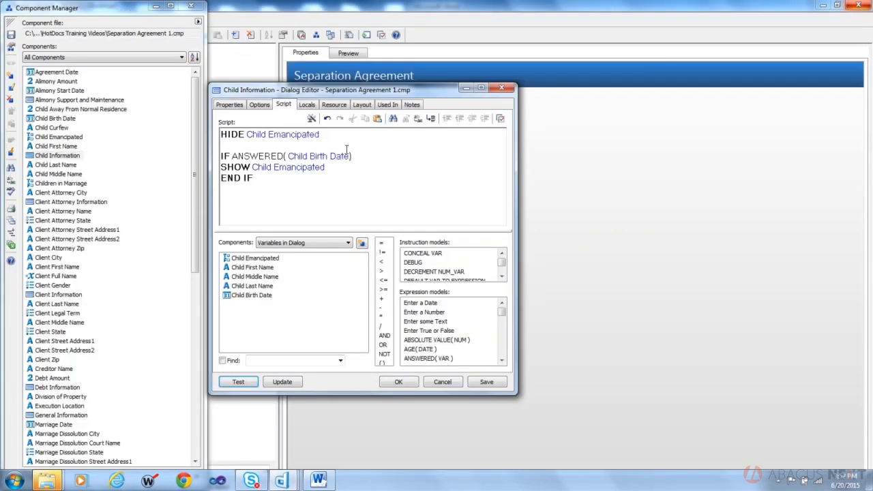
# - Delete the entire script of the Child Information dialog and test the dialog
pyautogui.click(311, 119)
pyautogui.click(286, 174)
pyautogui.hotkey('ctrl', 'a')
pyautogui.press('Delete')
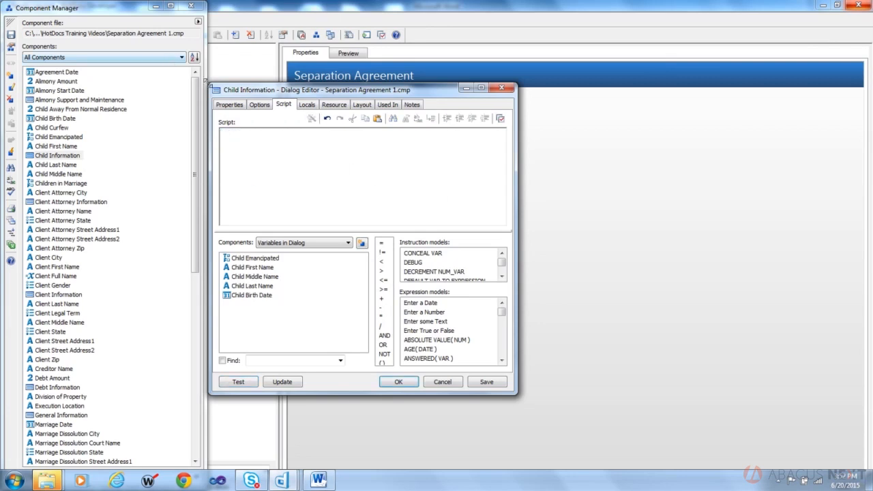
pyautogui.click(253, 383)
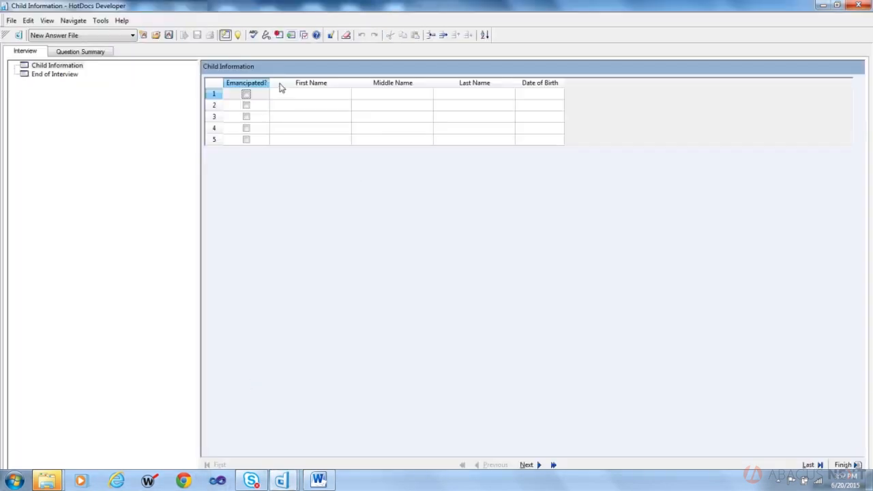